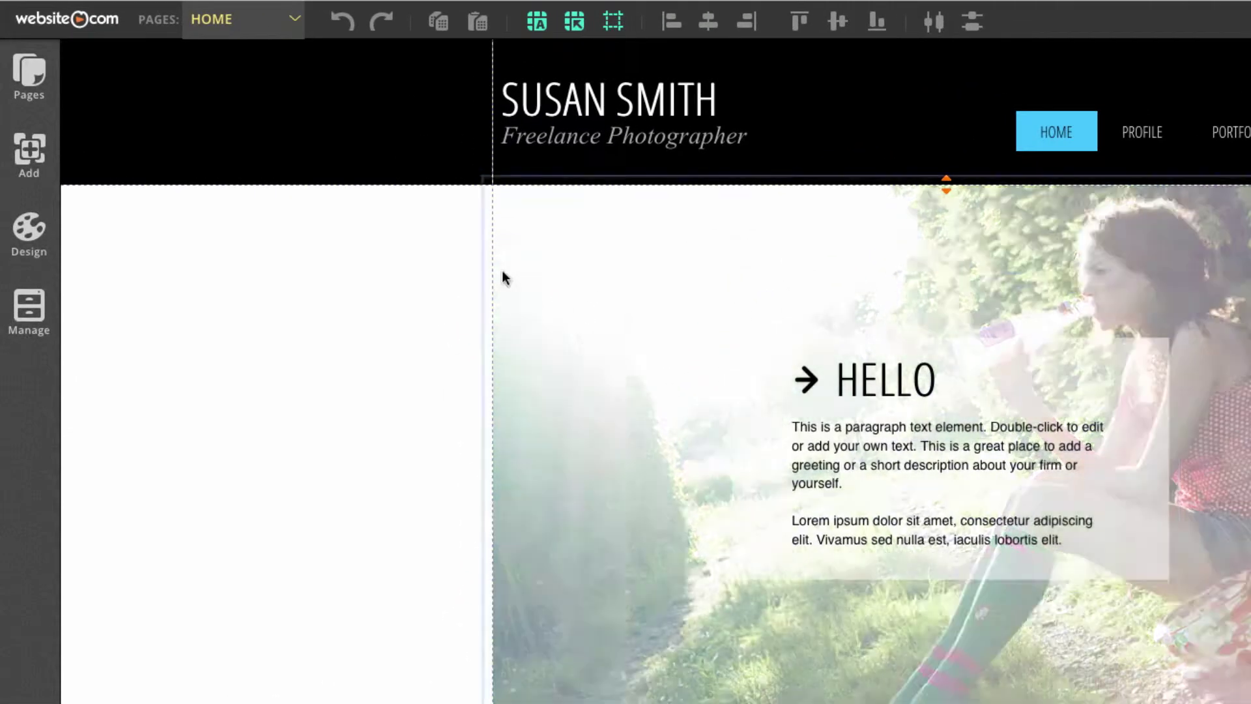
Switch the editor from the Home page to the Portfolio page using the Pages list.
click(267, 24)
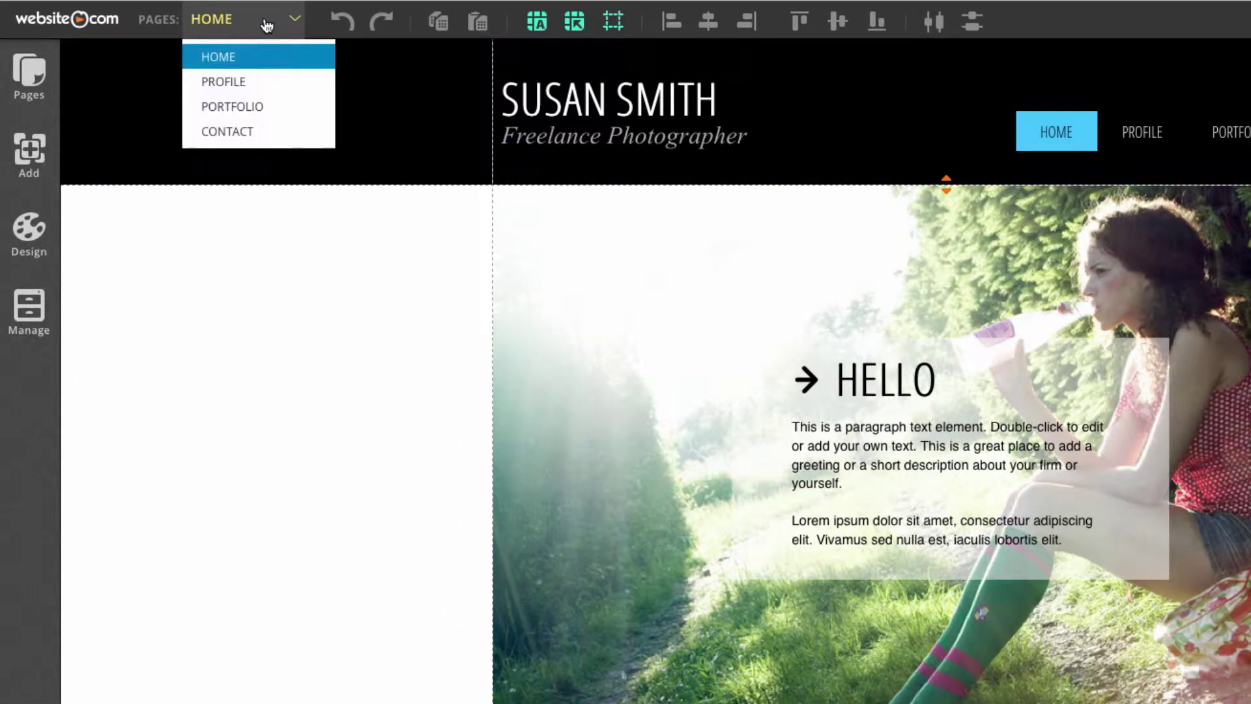
click(275, 114)
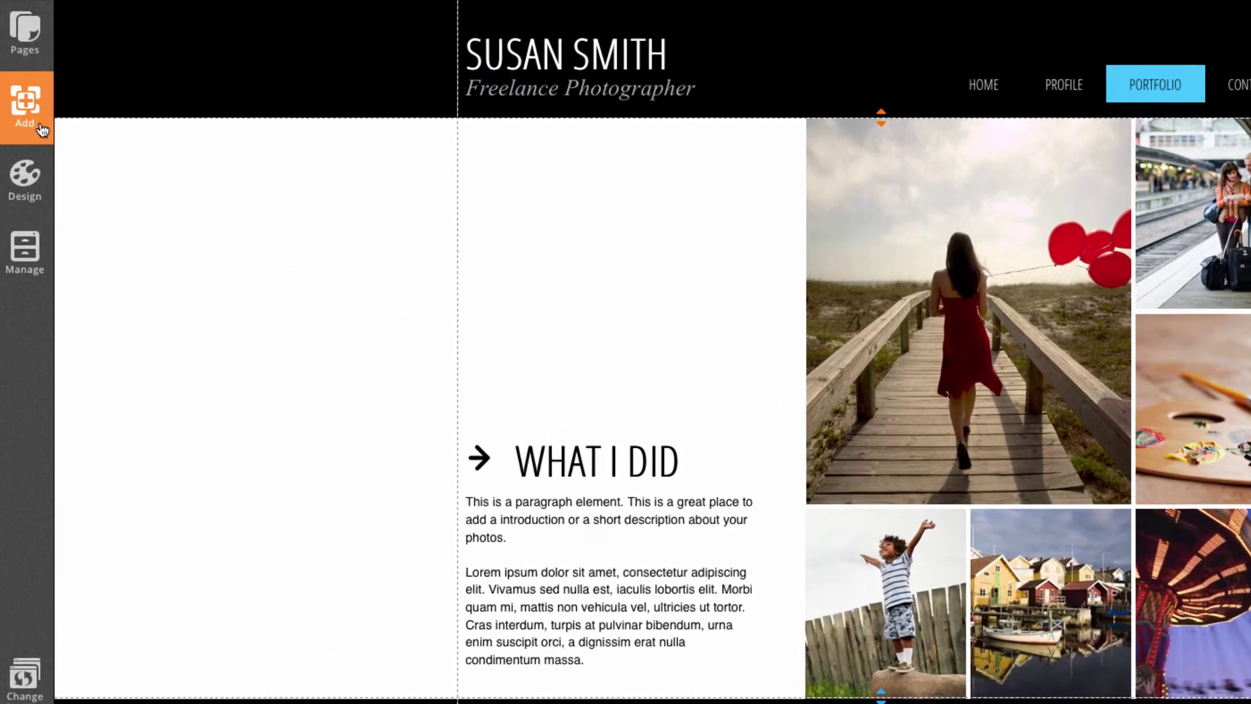
Add an audio player above the WHAT I DID heading, narrow it, and open its audio file settings.
click(31, 118)
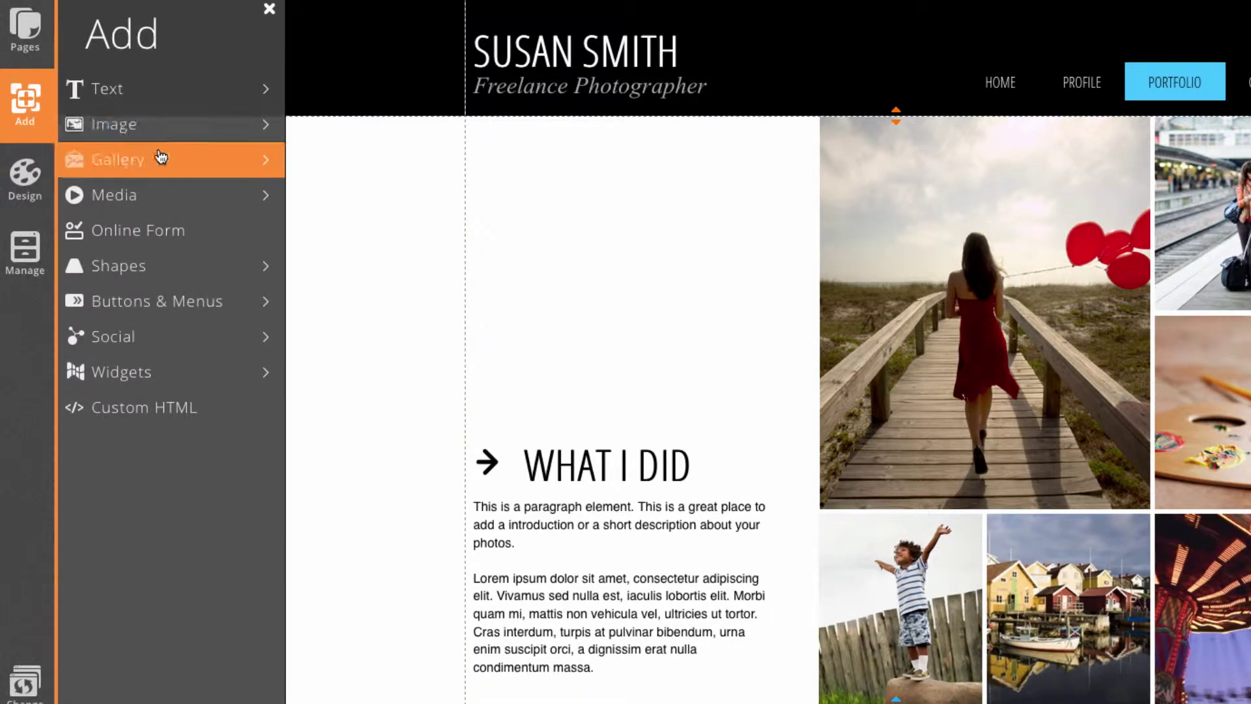
click(196, 195)
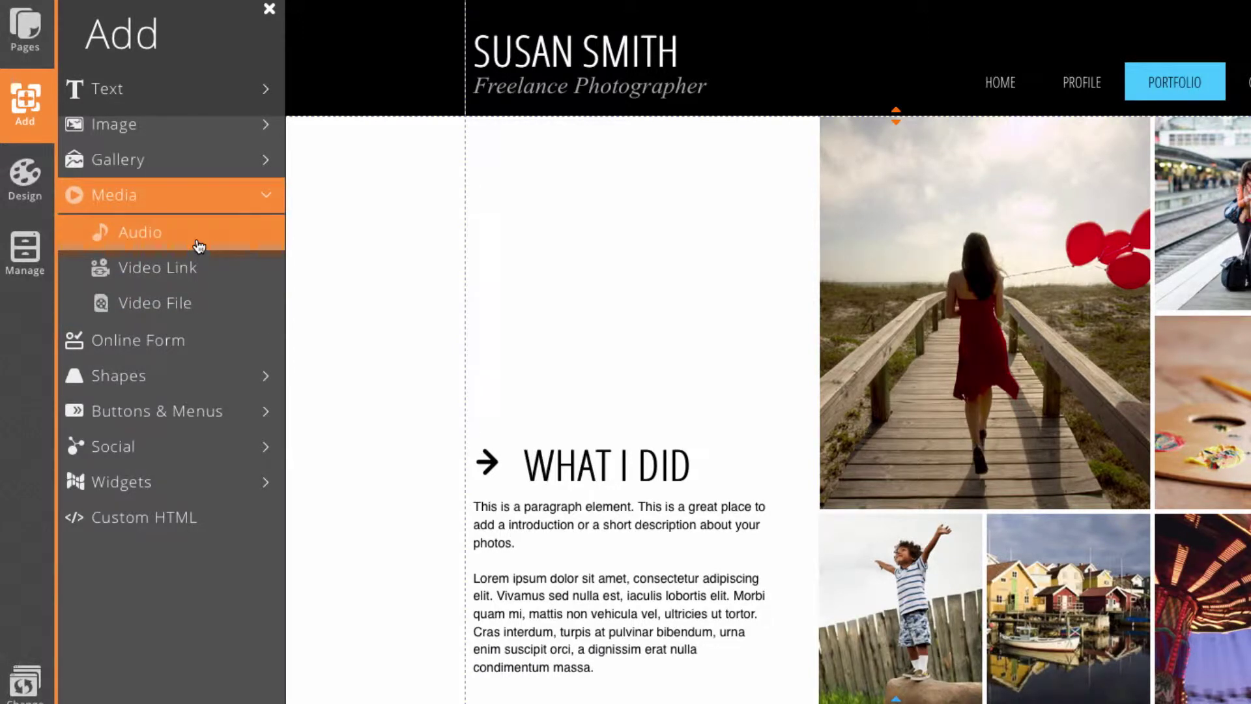
click(198, 243)
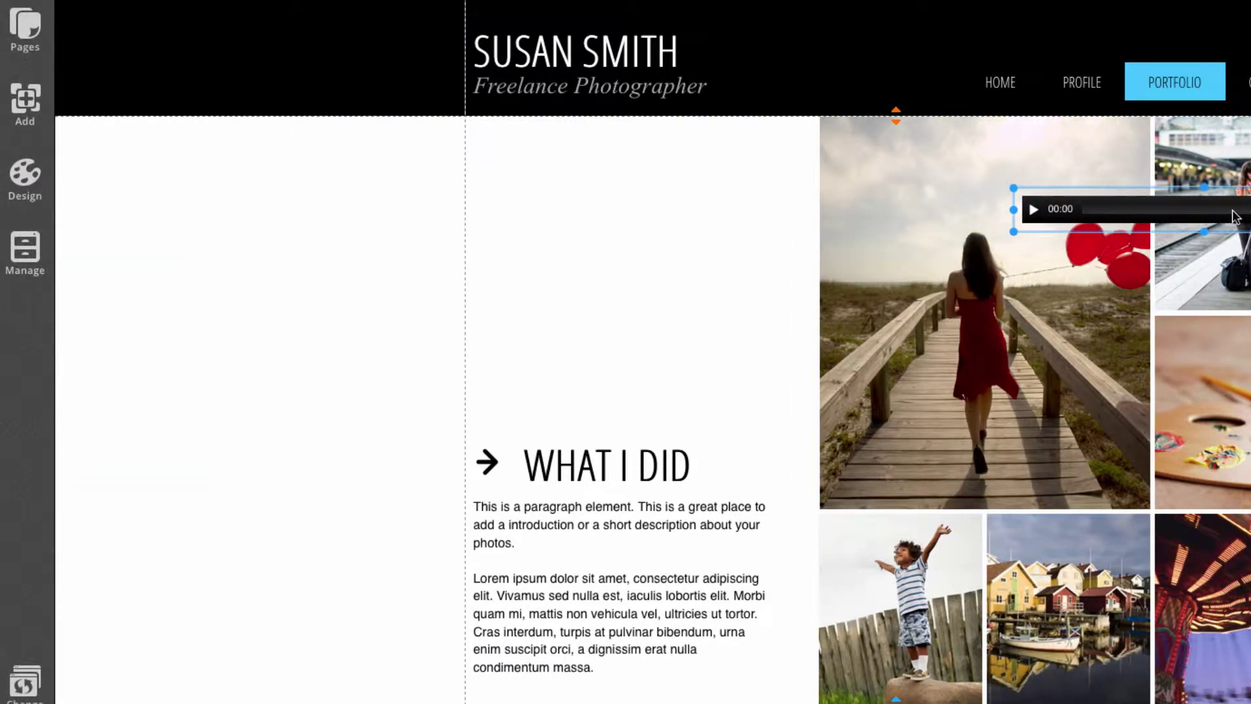
drag(1239, 217, 732, 420)
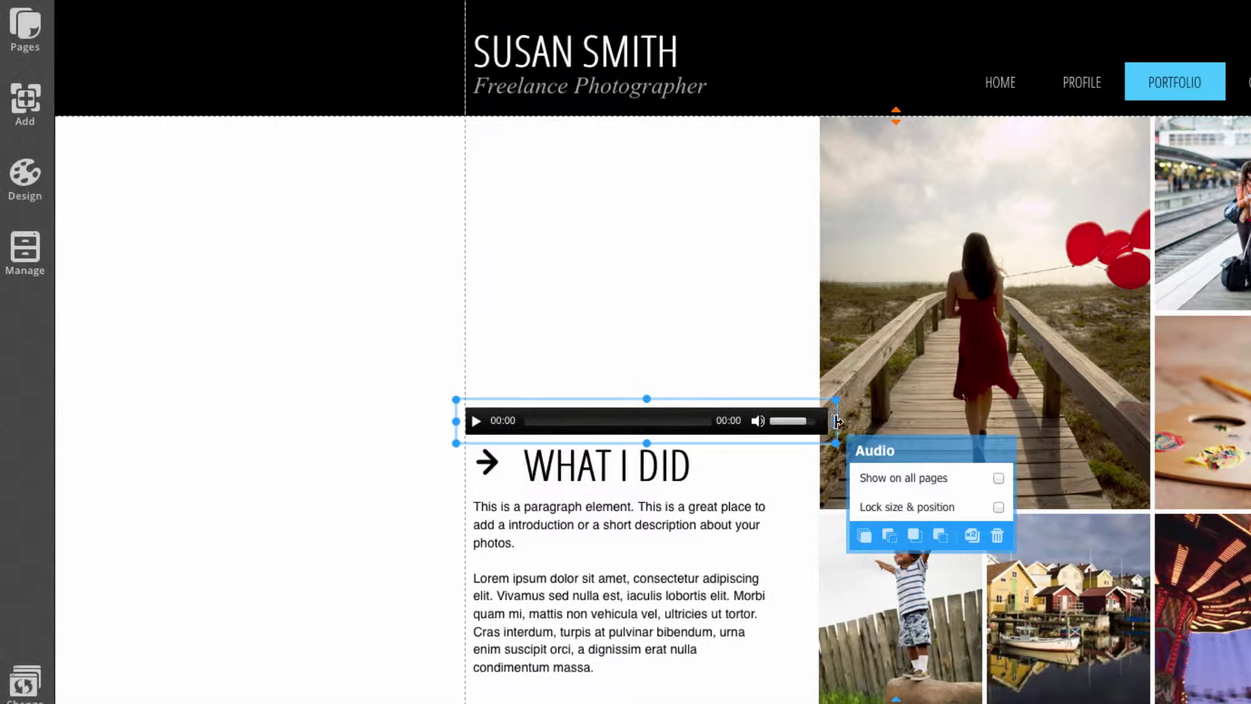
drag(836, 421, 807, 421)
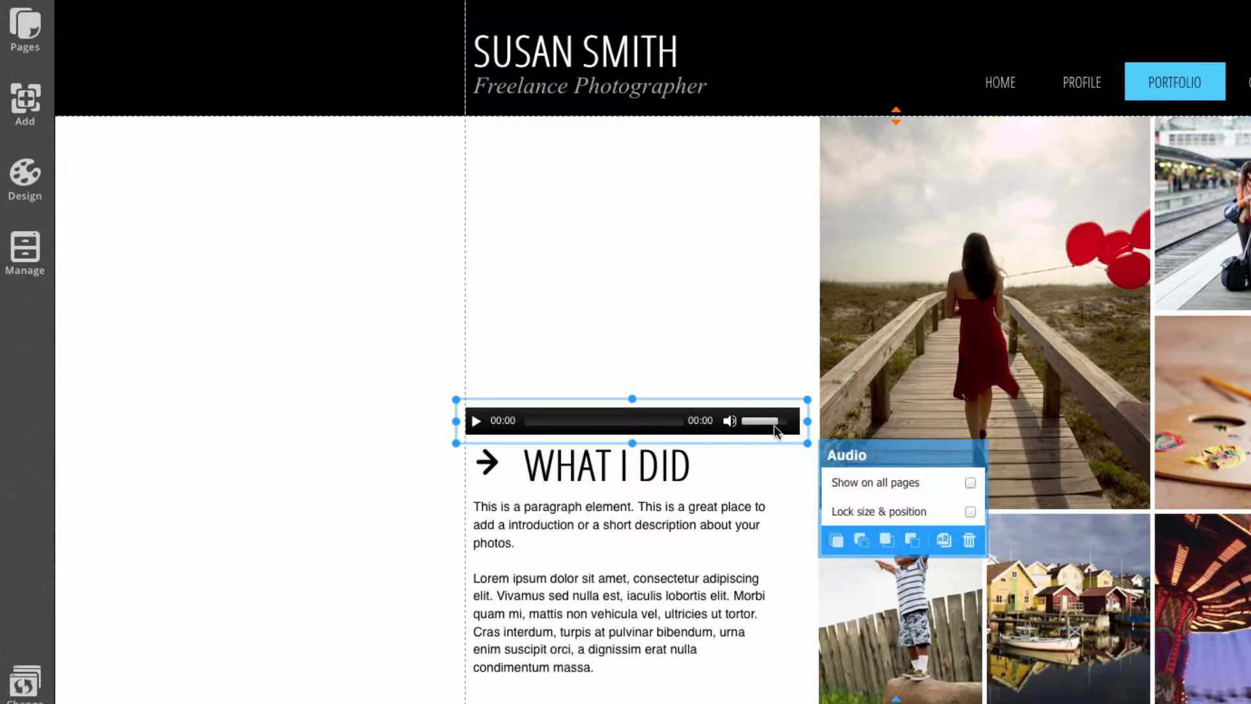
click(406, 398)
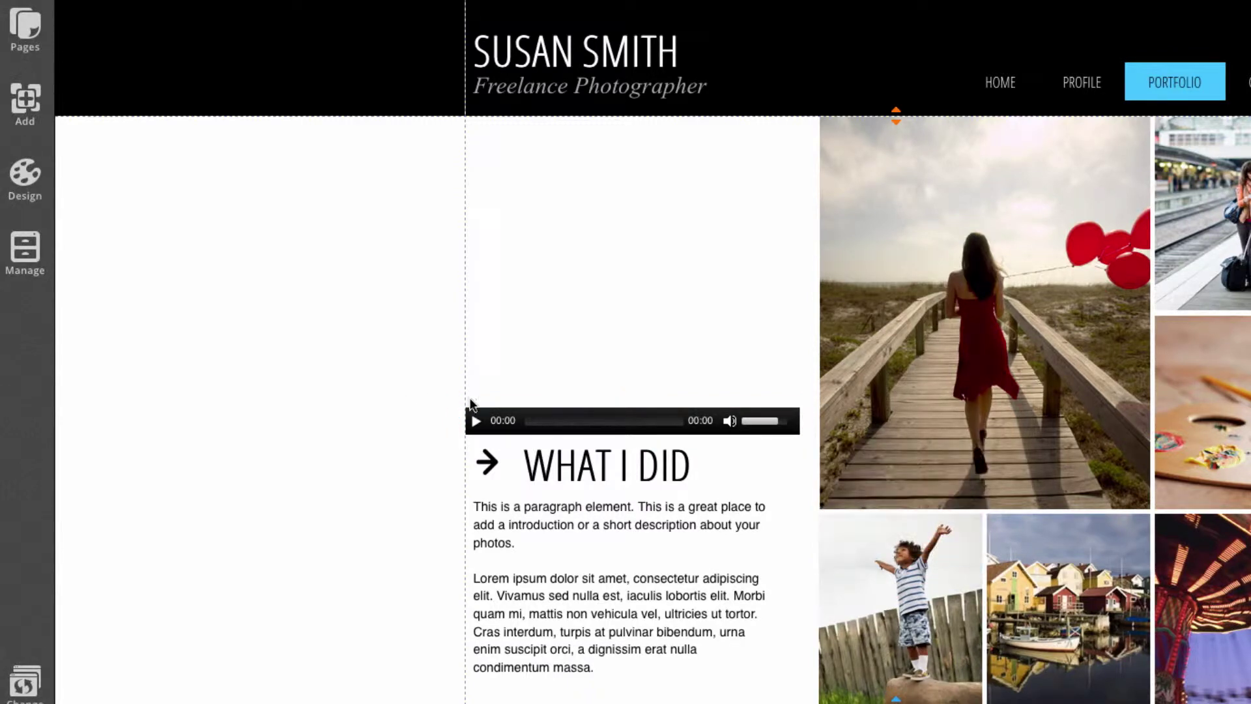
click(547, 430)
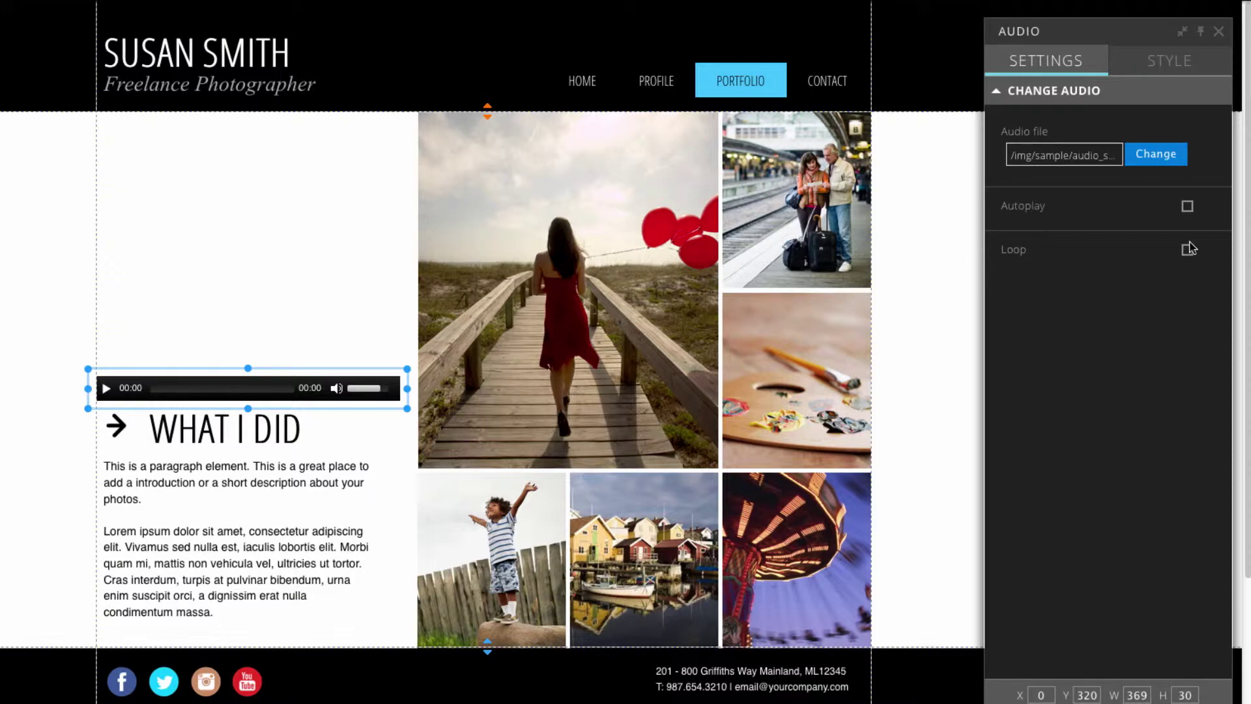
click(1164, 163)
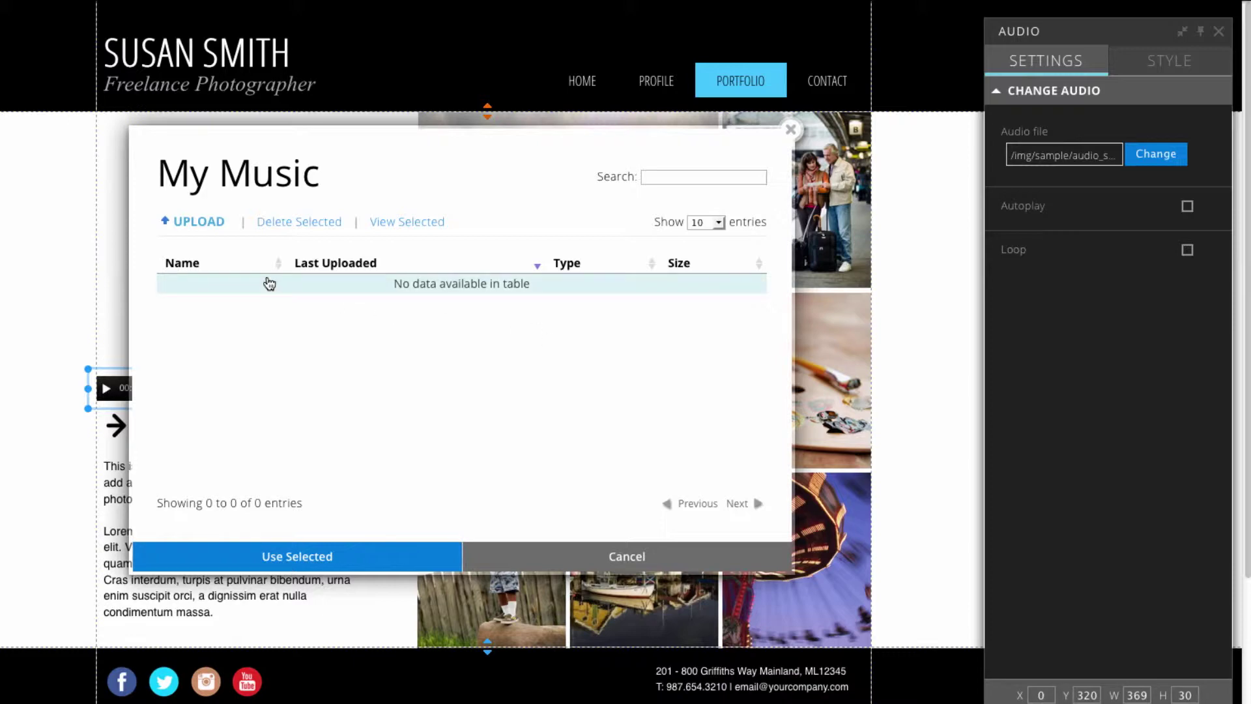
Upload music.mp3 to My Music and set it as the audio player's sound file.
click(199, 221)
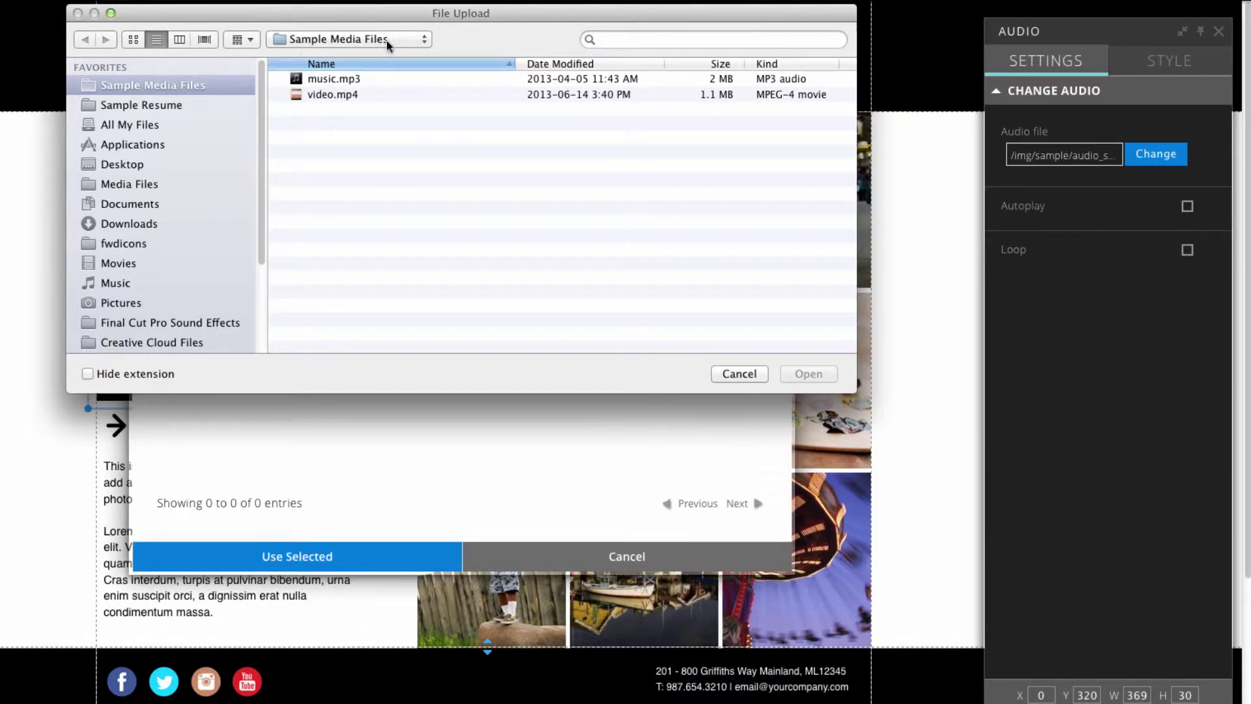
click(346, 81)
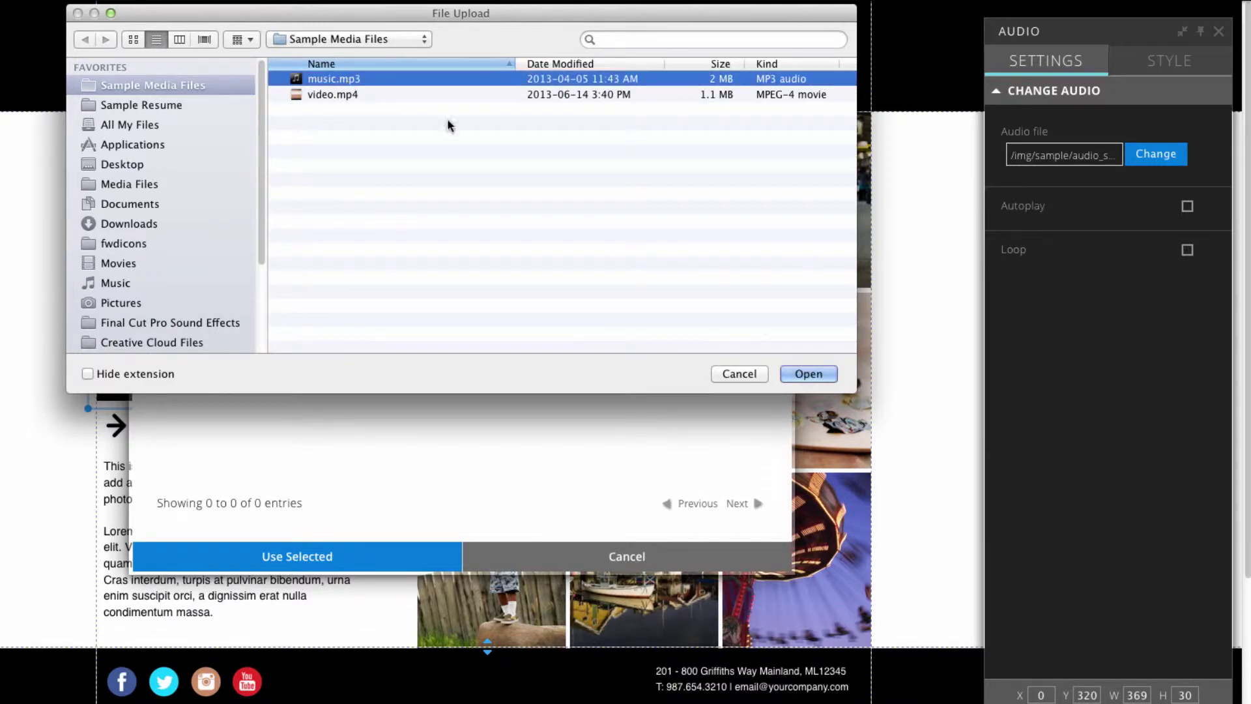
click(810, 375)
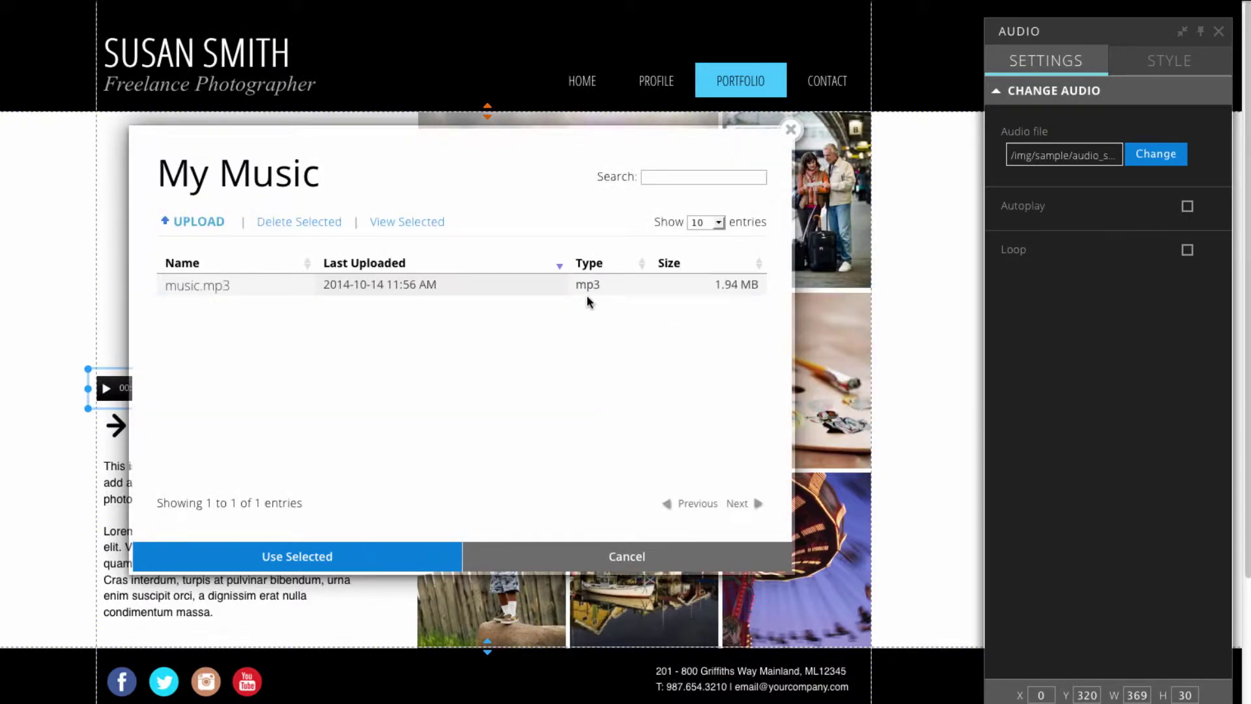
click(423, 292)
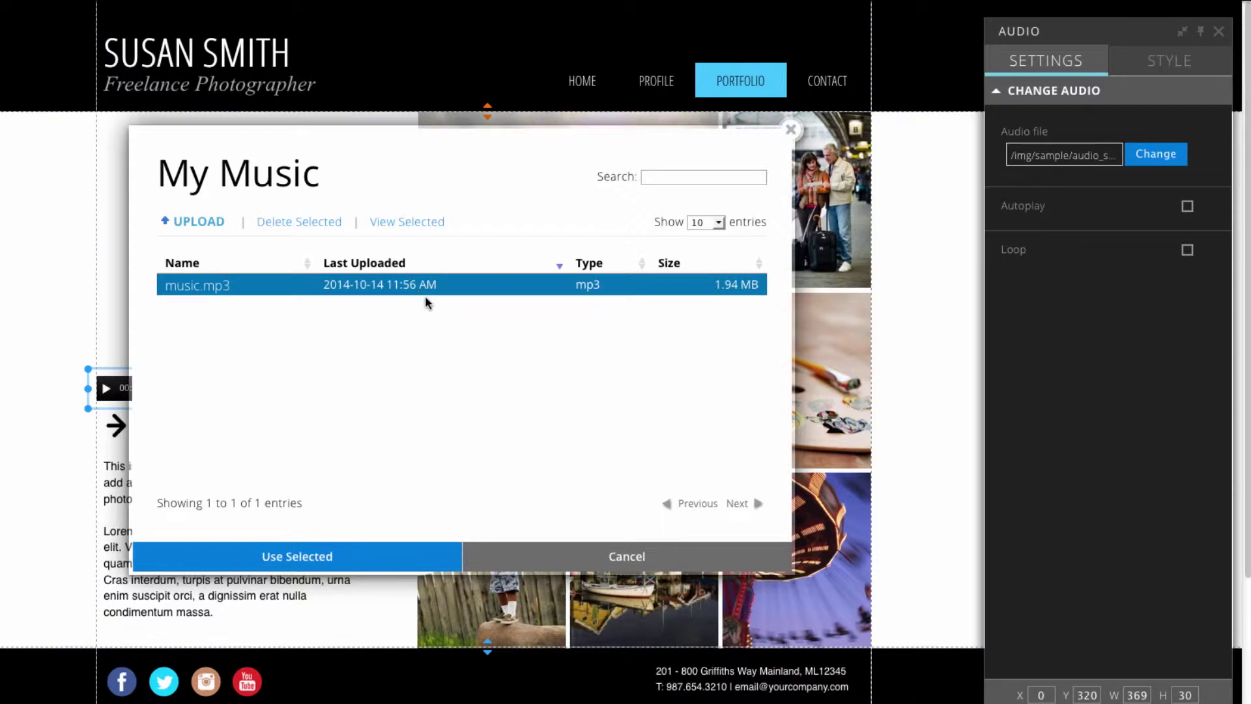
click(349, 553)
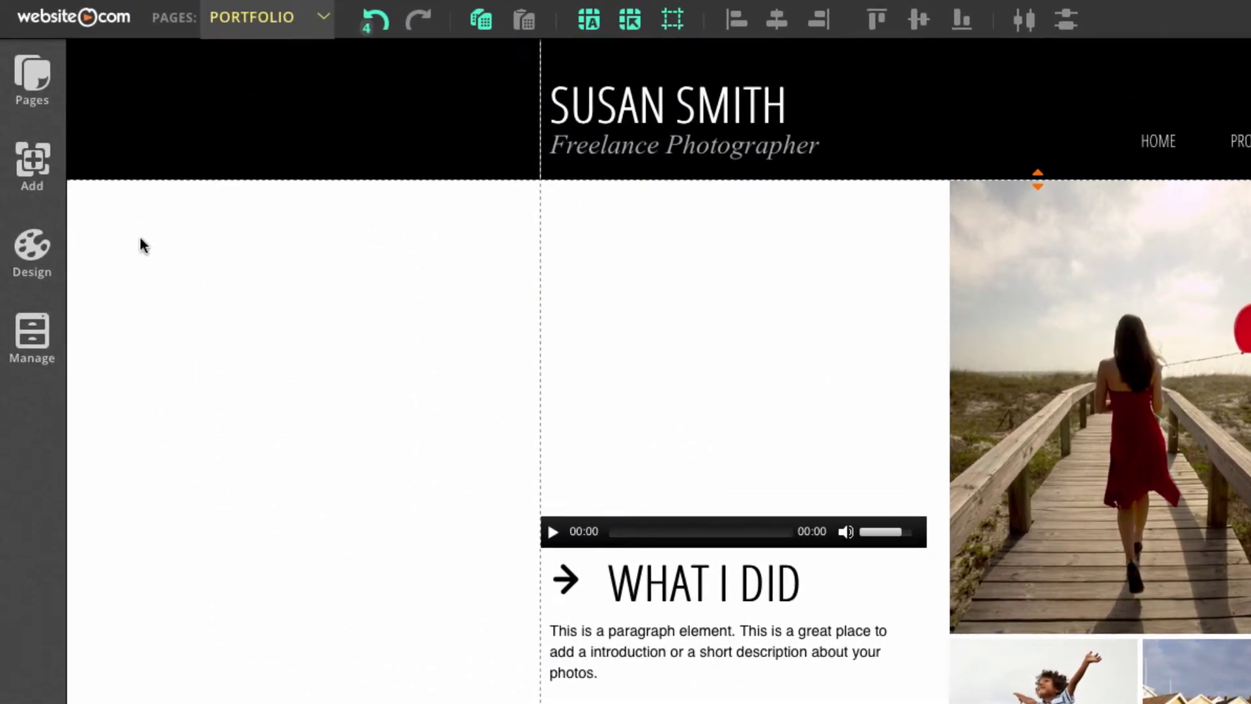
click(41, 186)
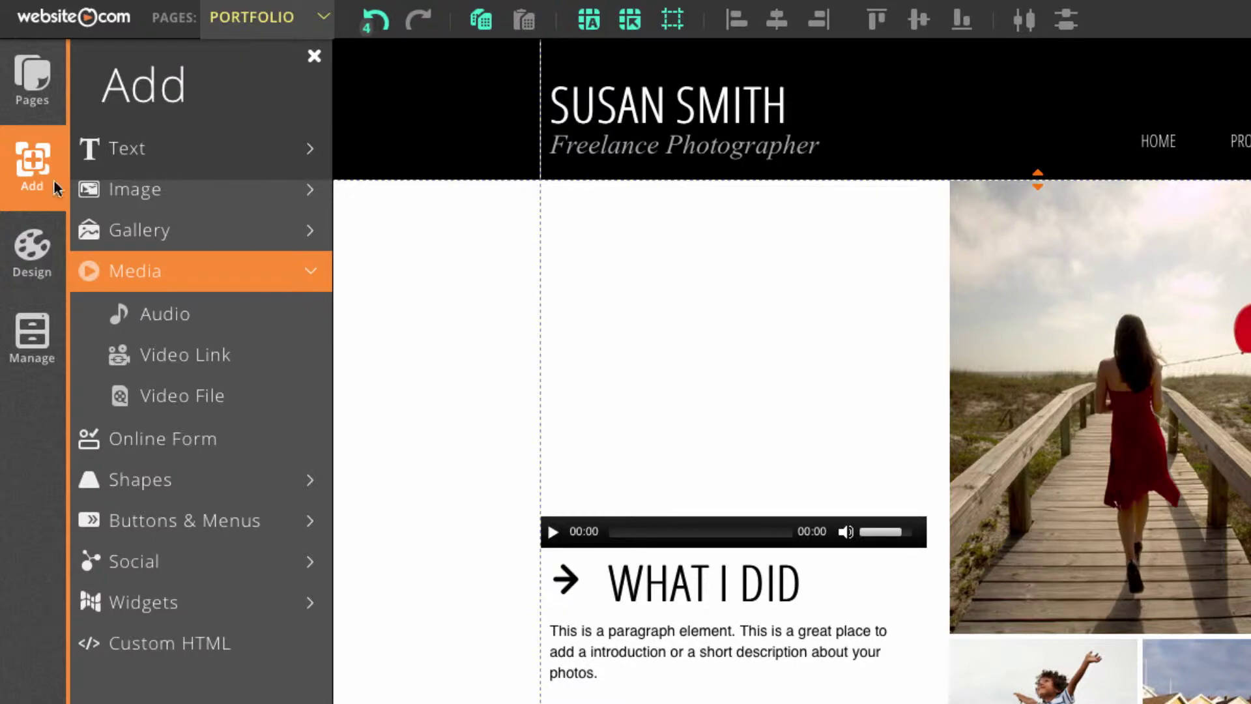
Add a Video Link element above the audio player and resize it to 355 by 315.
click(248, 369)
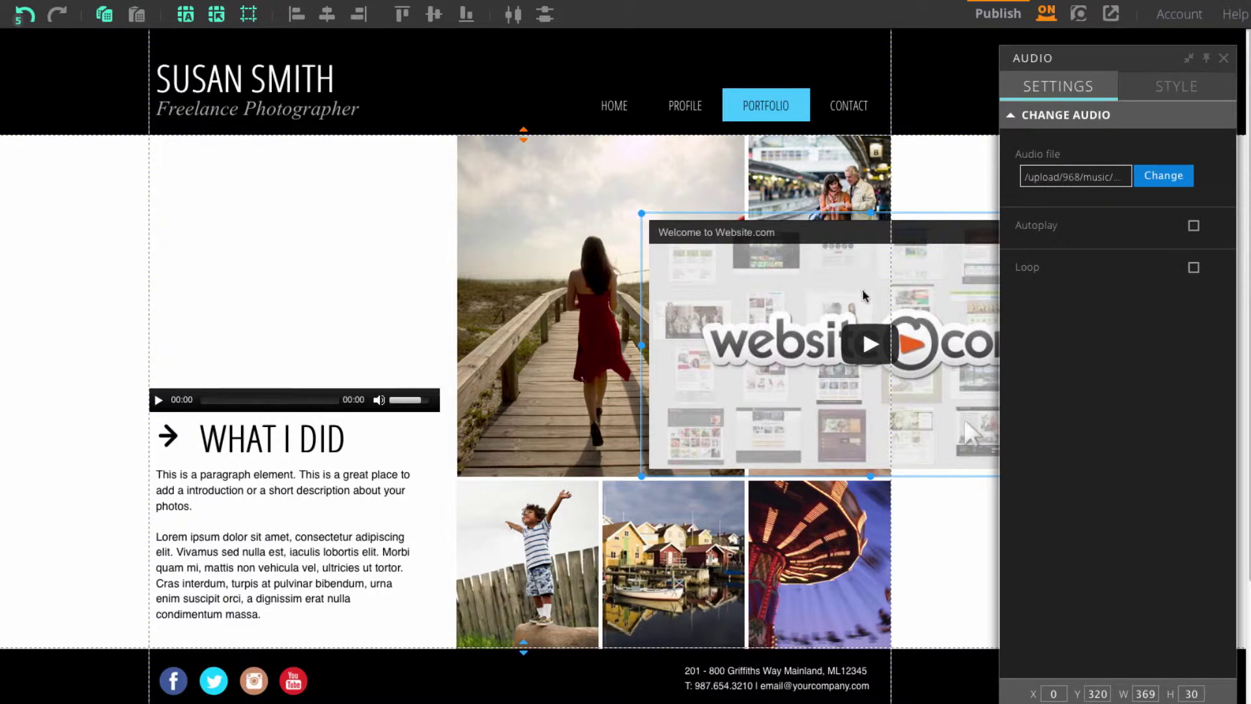
drag(862, 297, 377, 205)
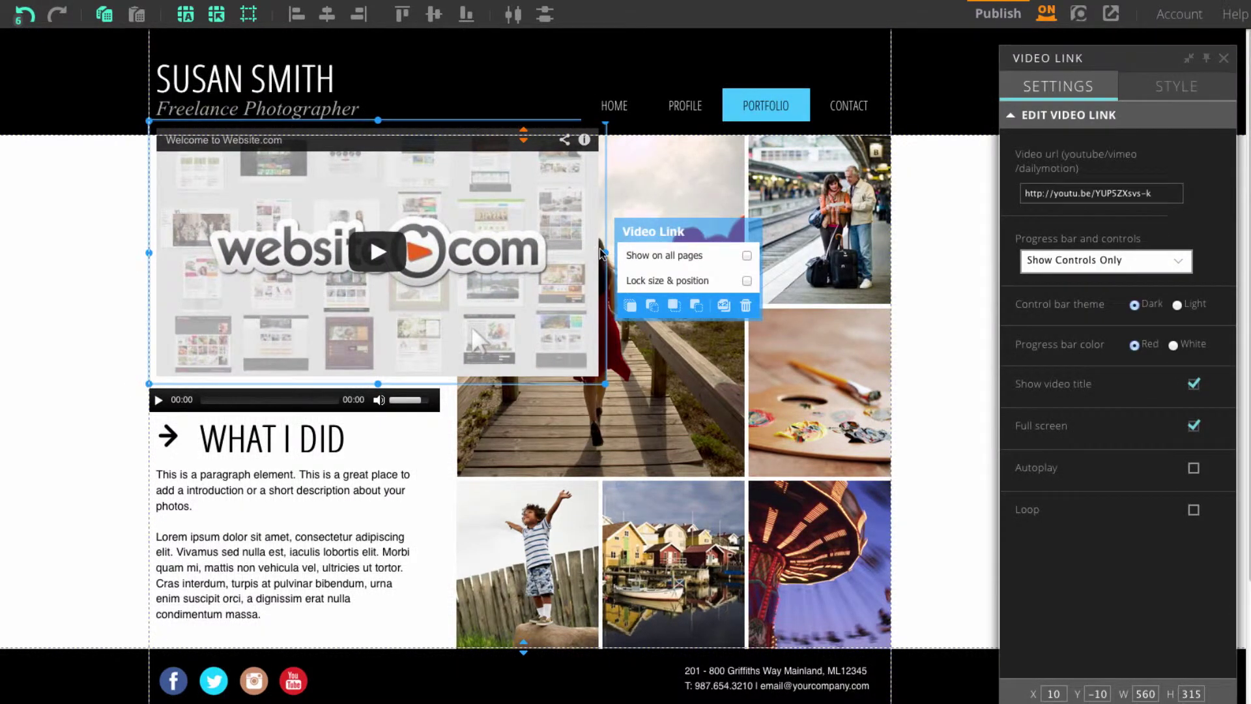
drag(605, 252, 443, 253)
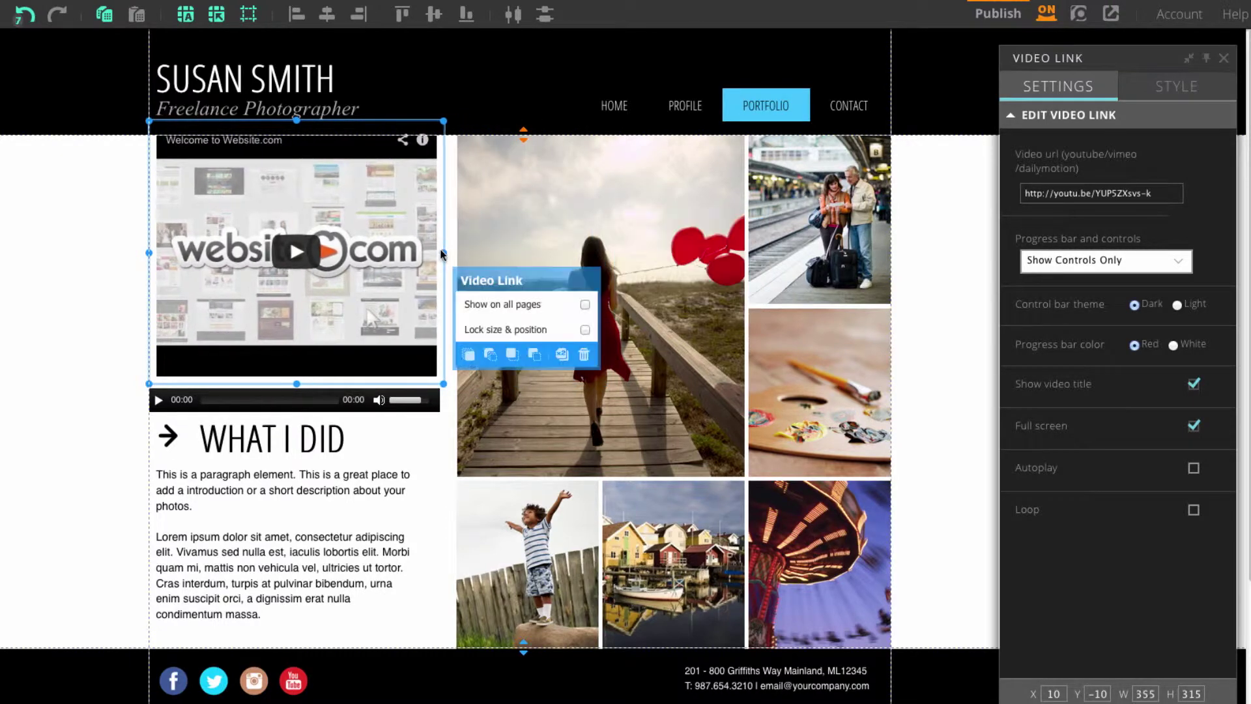
drag(297, 122, 296, 140)
click(96, 268)
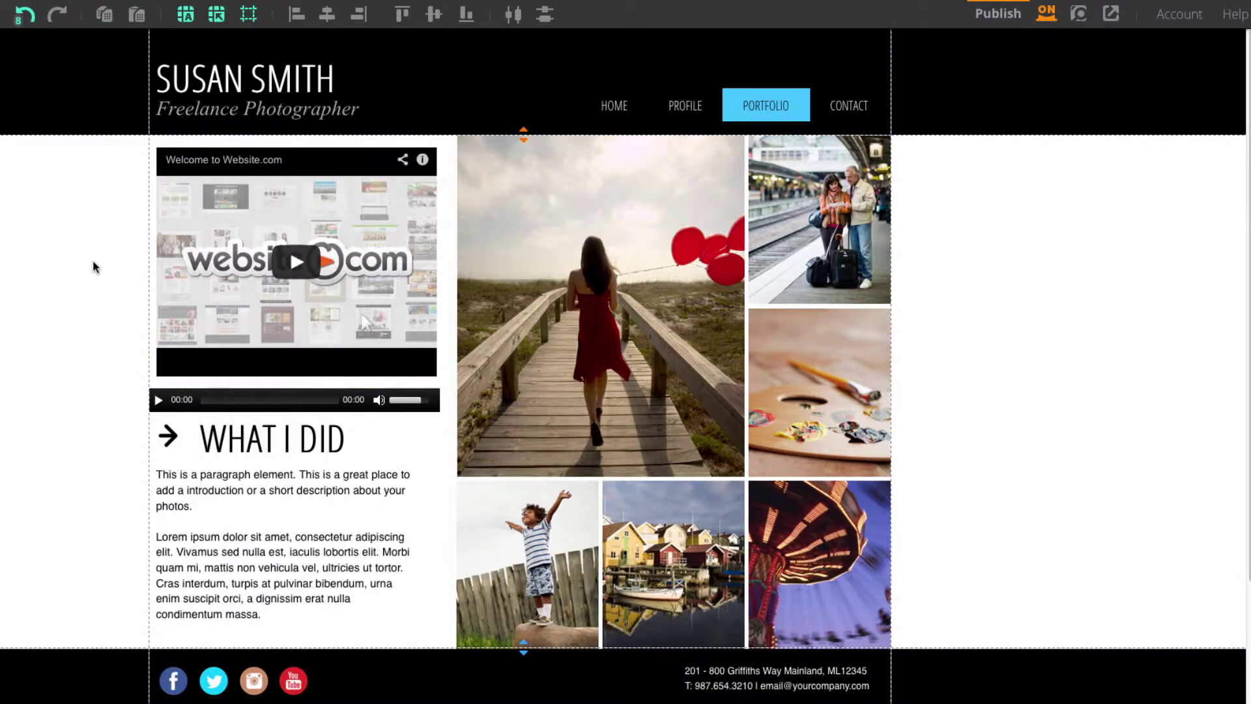
click(248, 264)
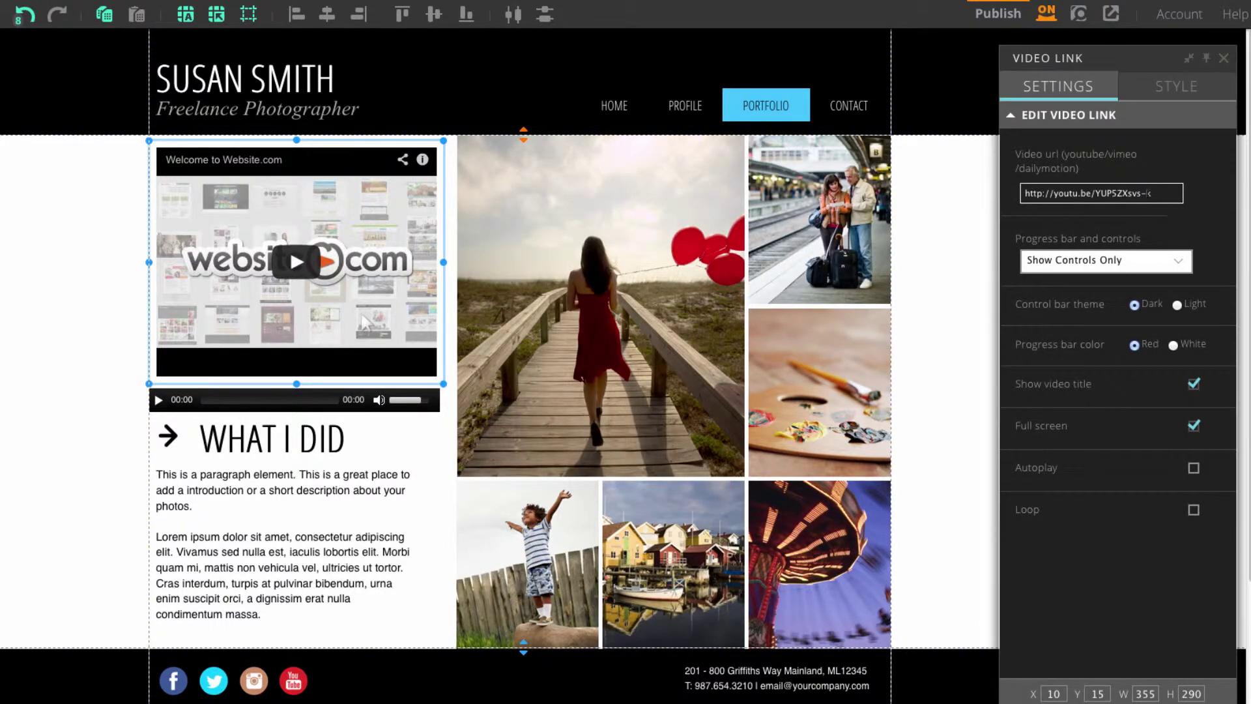
drag(1160, 193, 1009, 202)
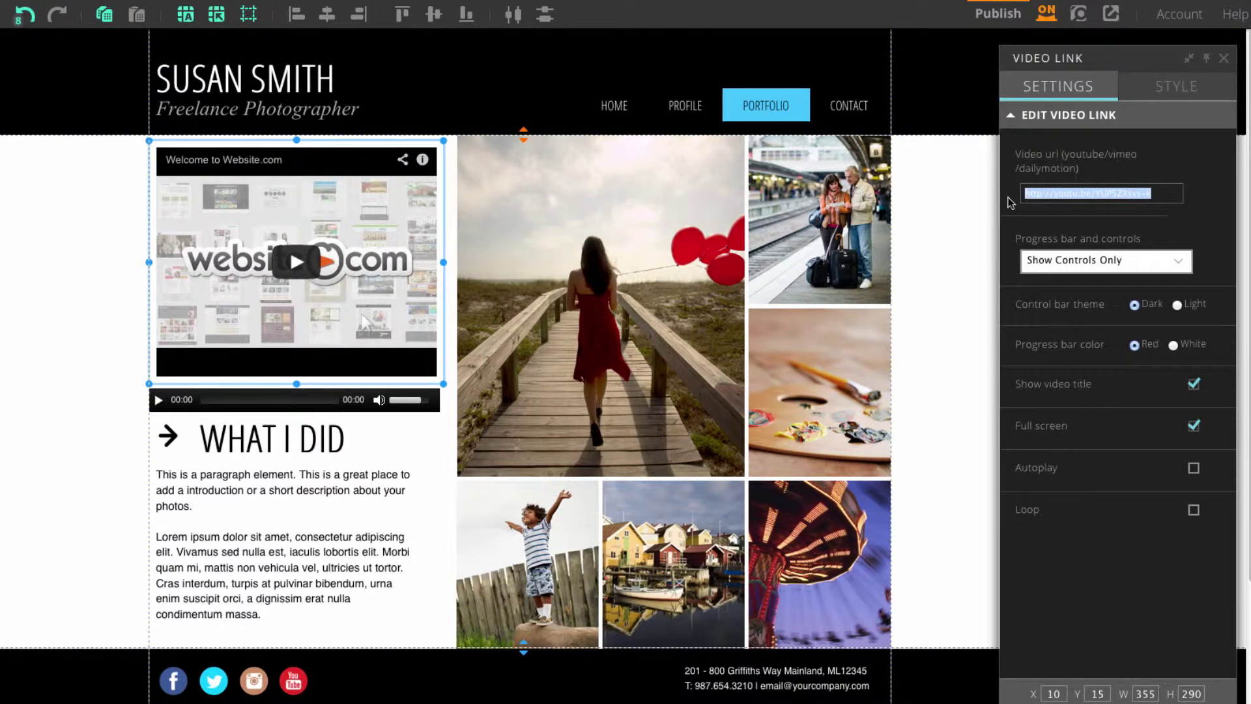
text(http://youtu.be/MvpV2FHM-AA)
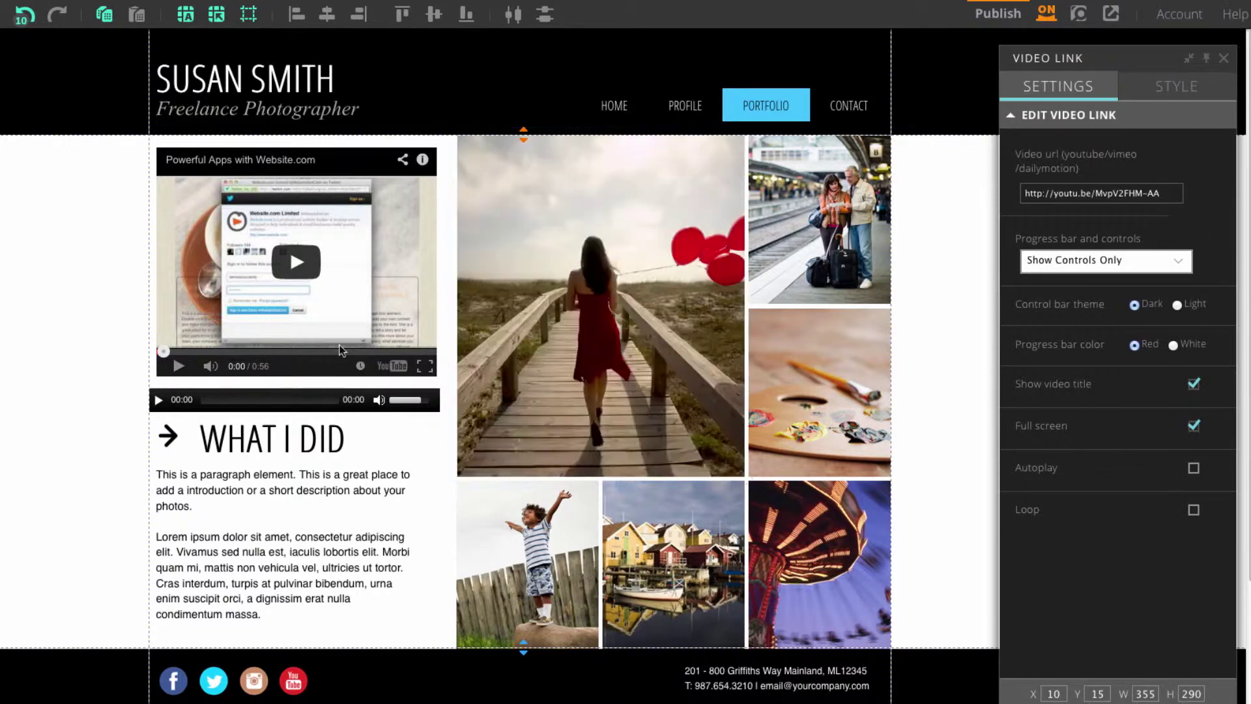
click(44, 275)
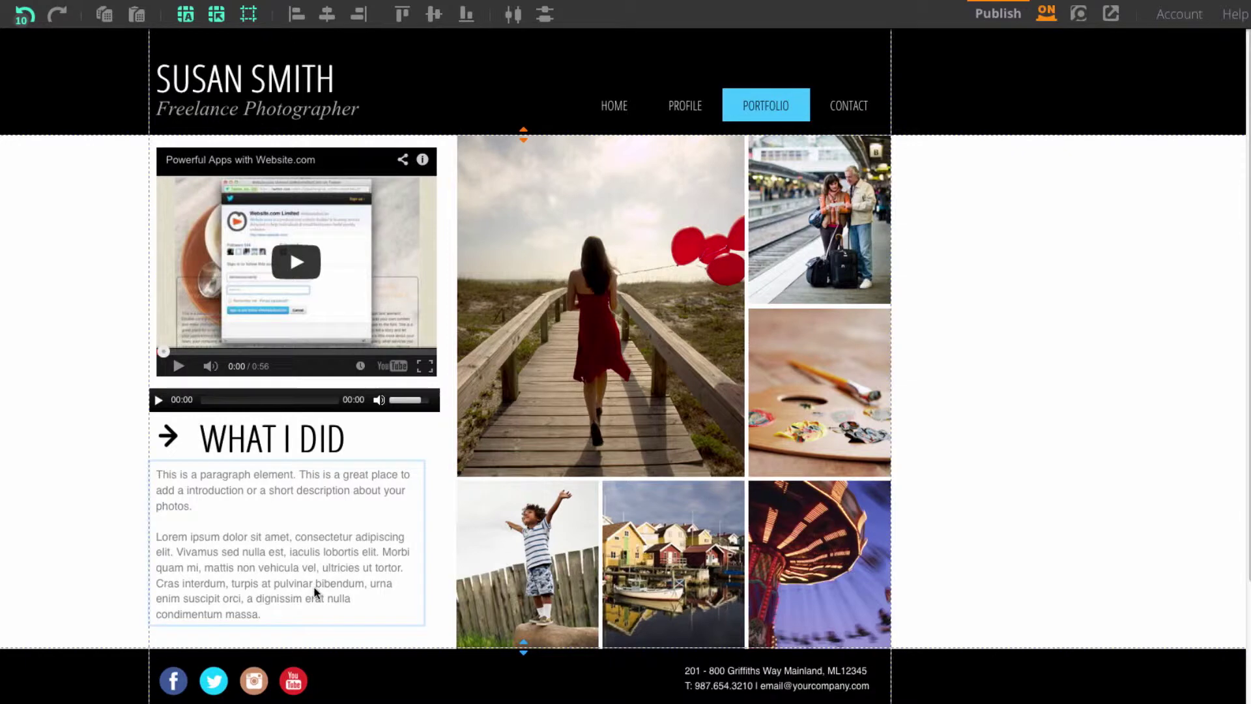
Delete the placeholder paragraph beneath WHAT I DID, confirming the warning.
click(300, 572)
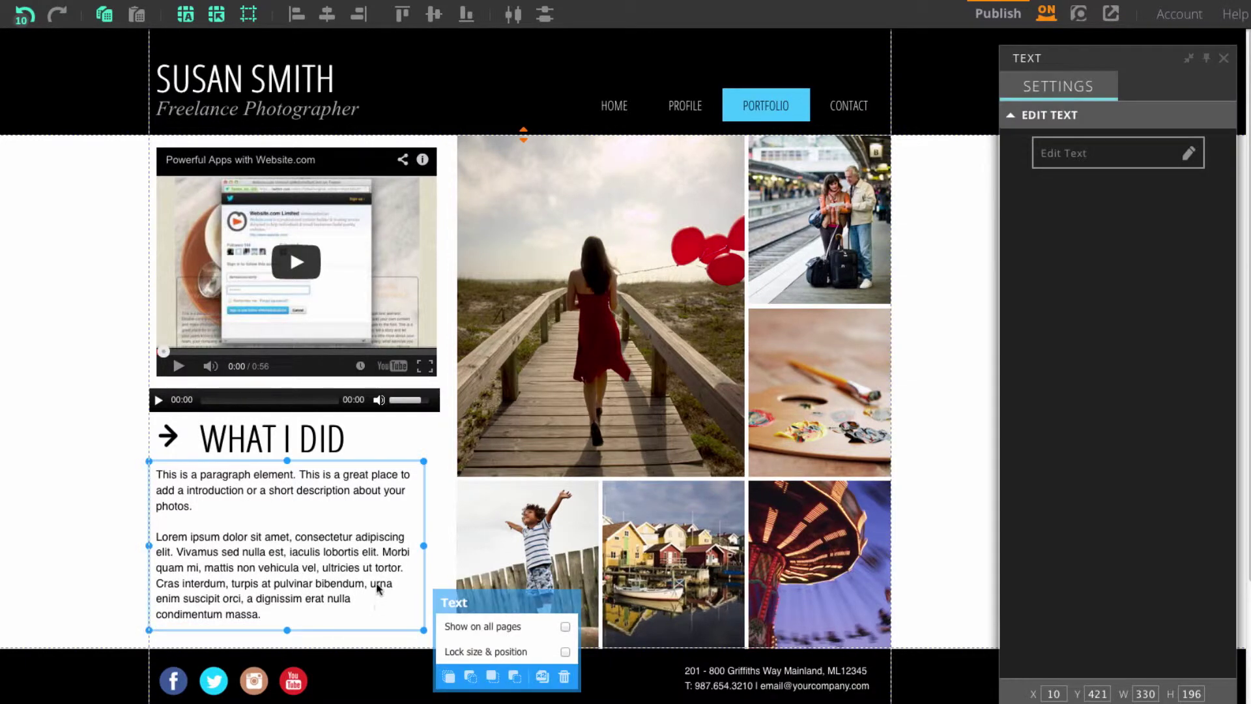
click(565, 676)
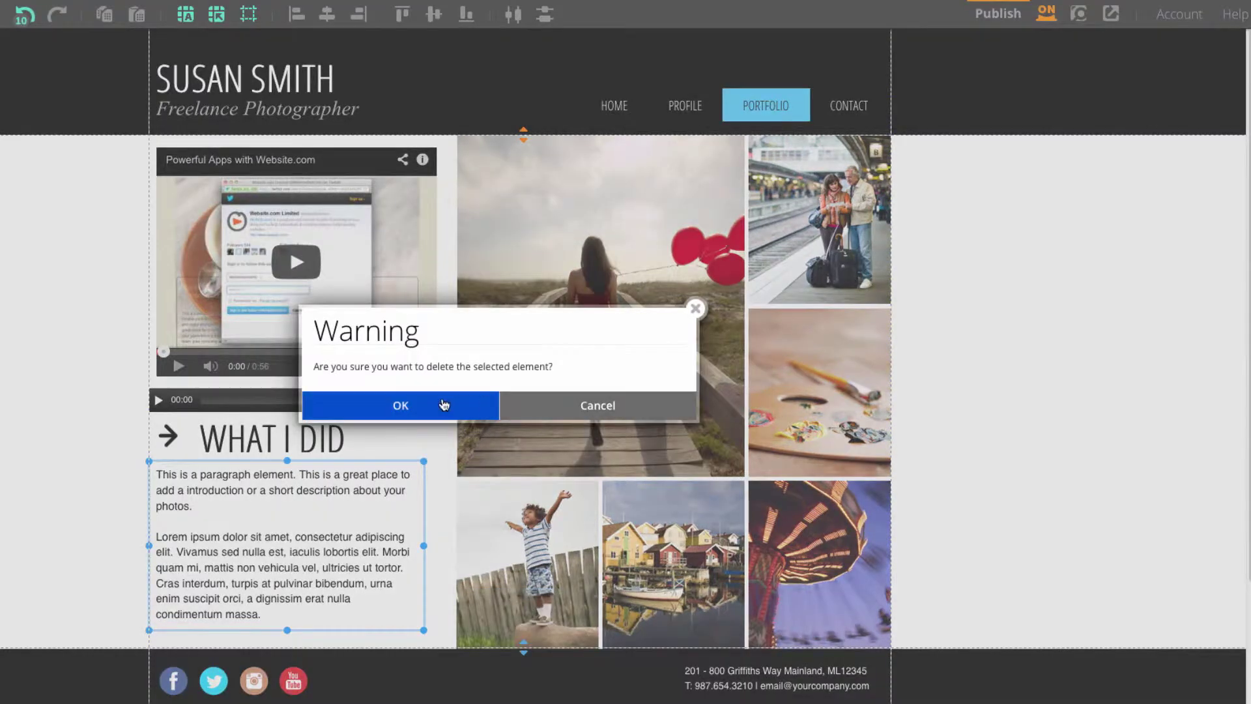
click(444, 405)
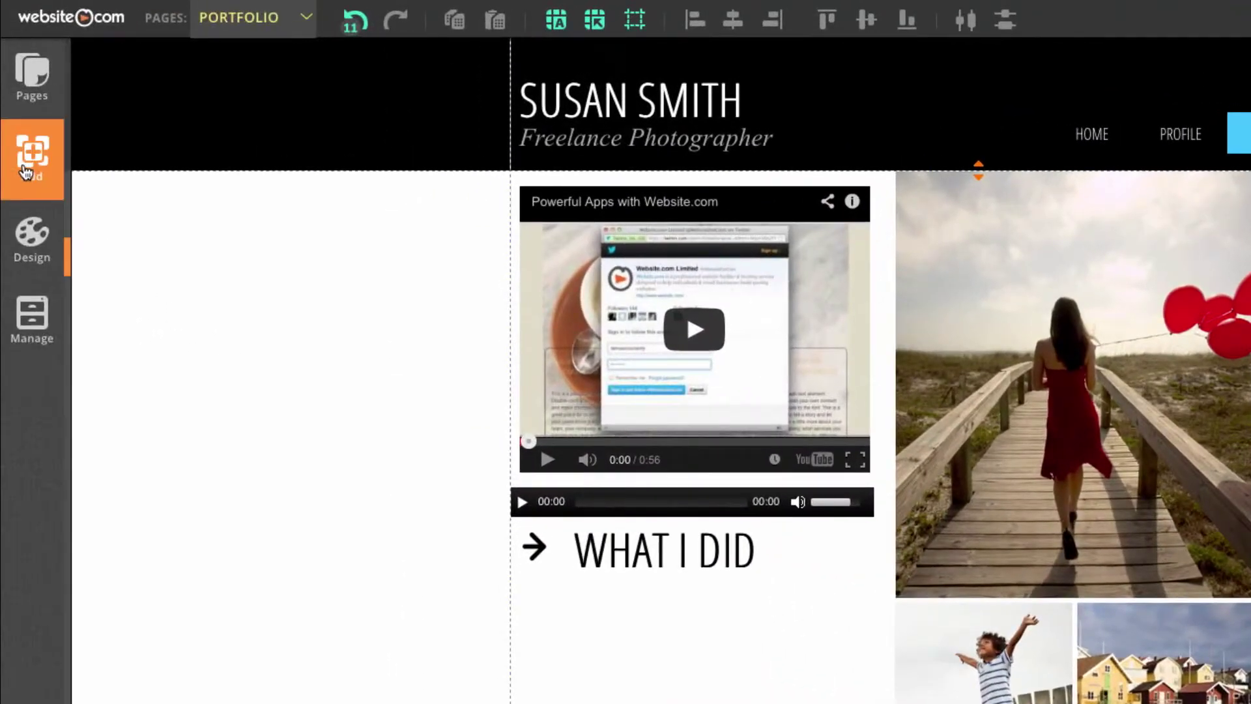
click(26, 172)
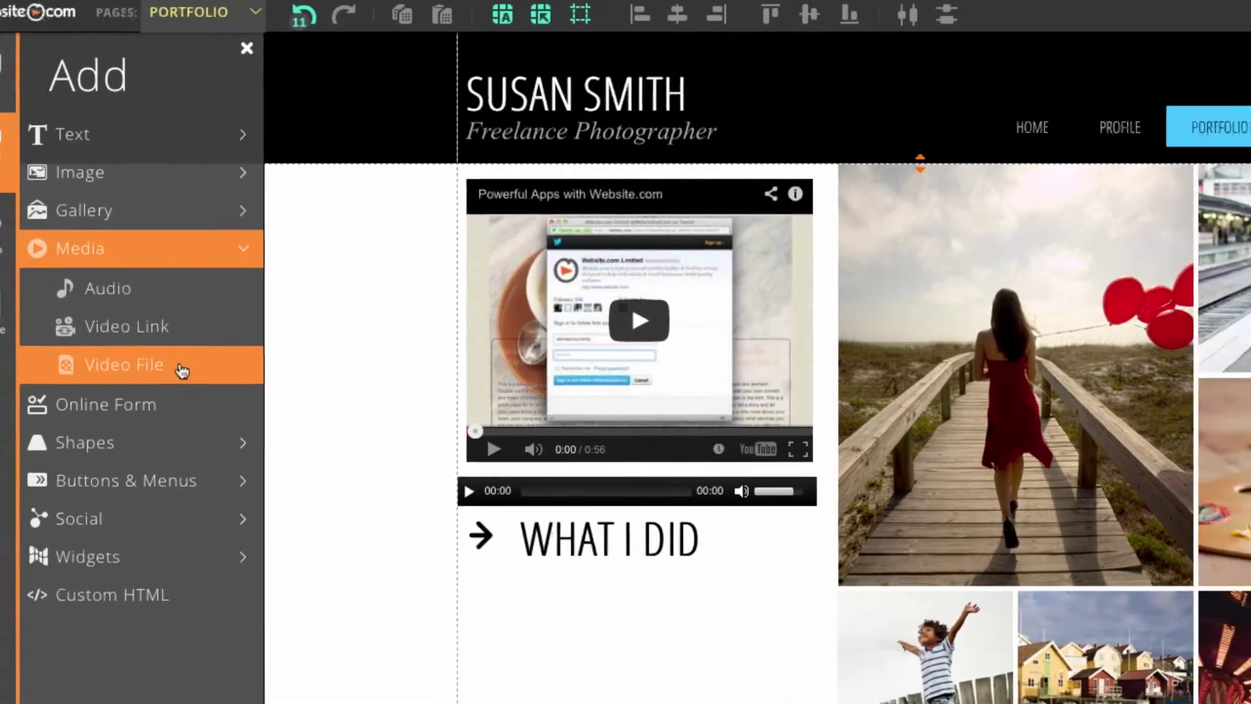
Add a video file player, fit it to the left column under WHAT I DID, and open its file settings.
click(173, 373)
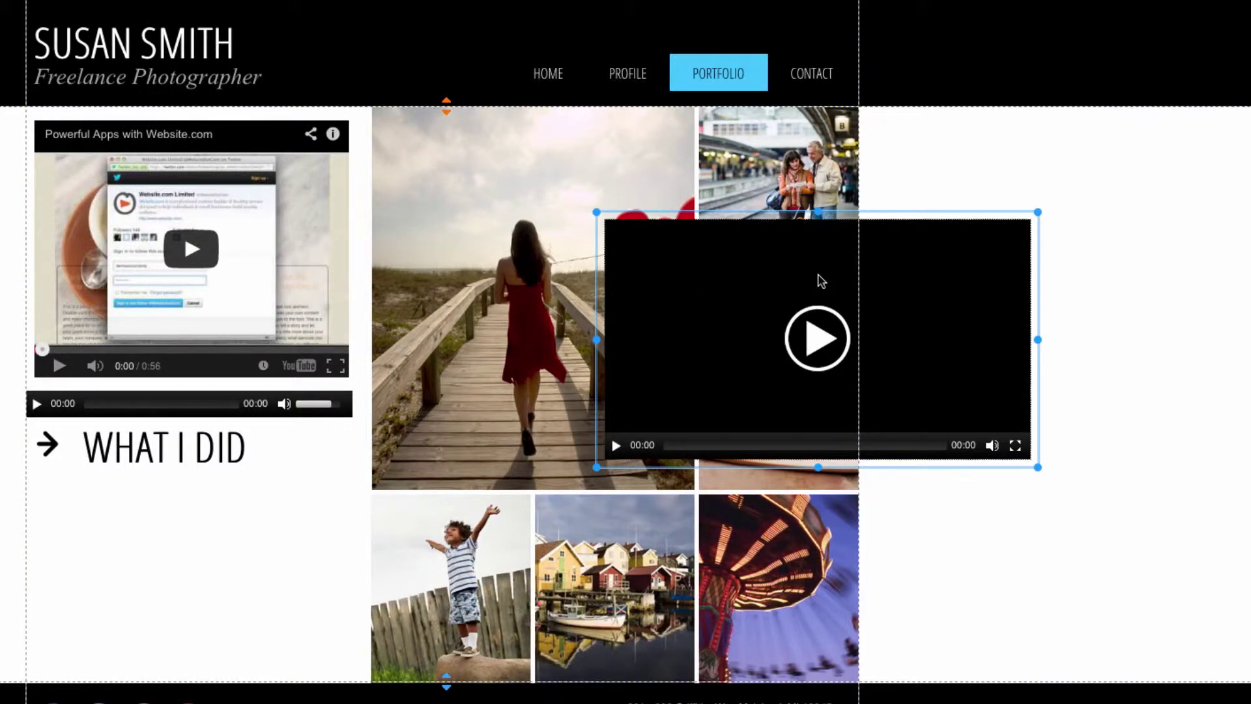
drag(854, 274, 278, 509)
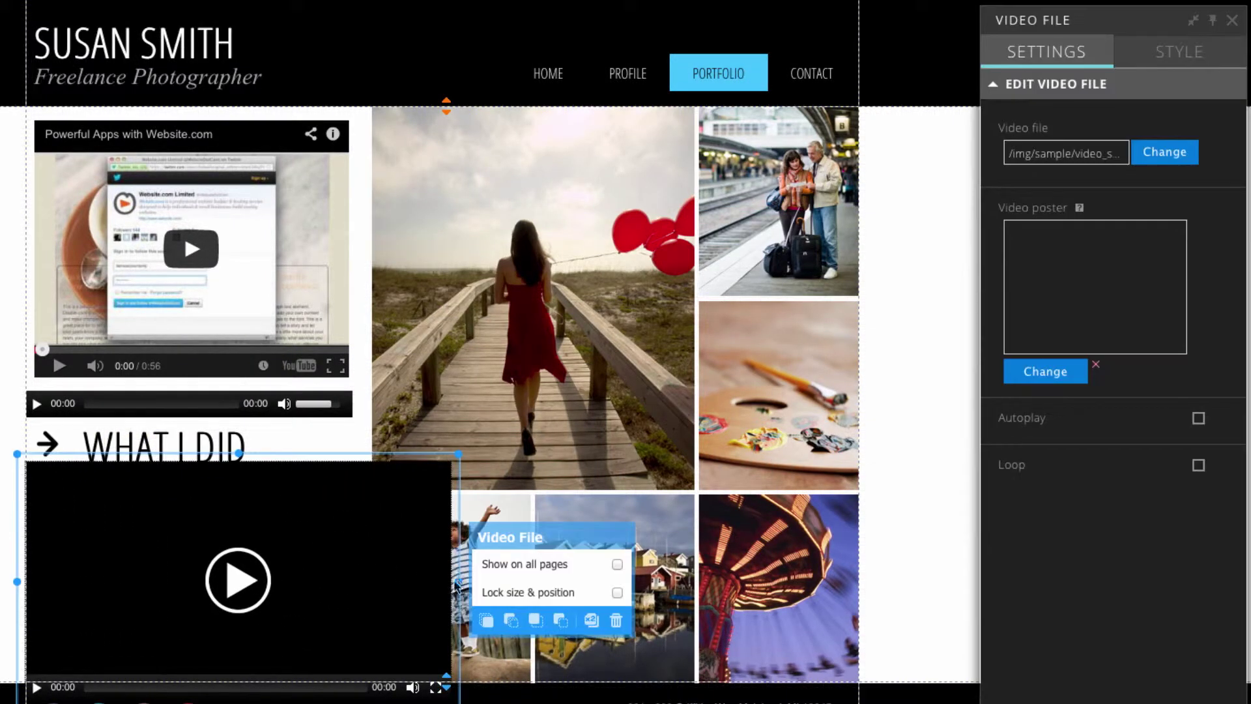
drag(456, 584, 319, 573)
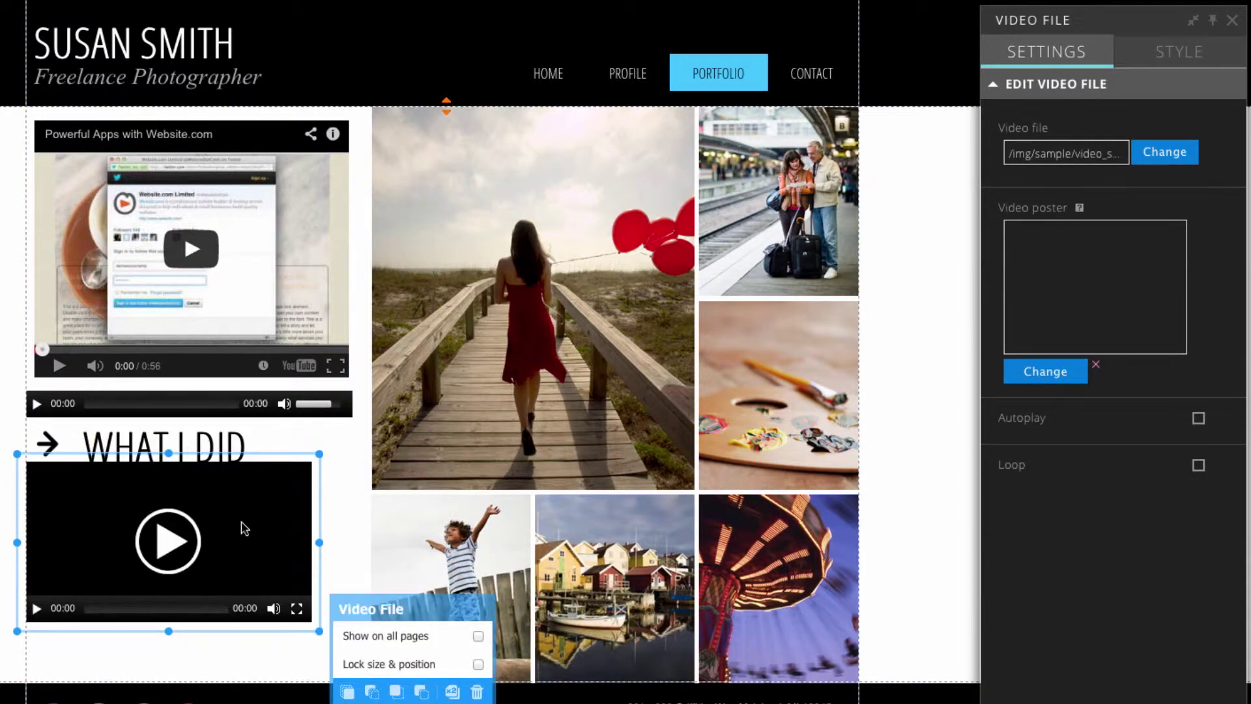
drag(244, 528, 277, 551)
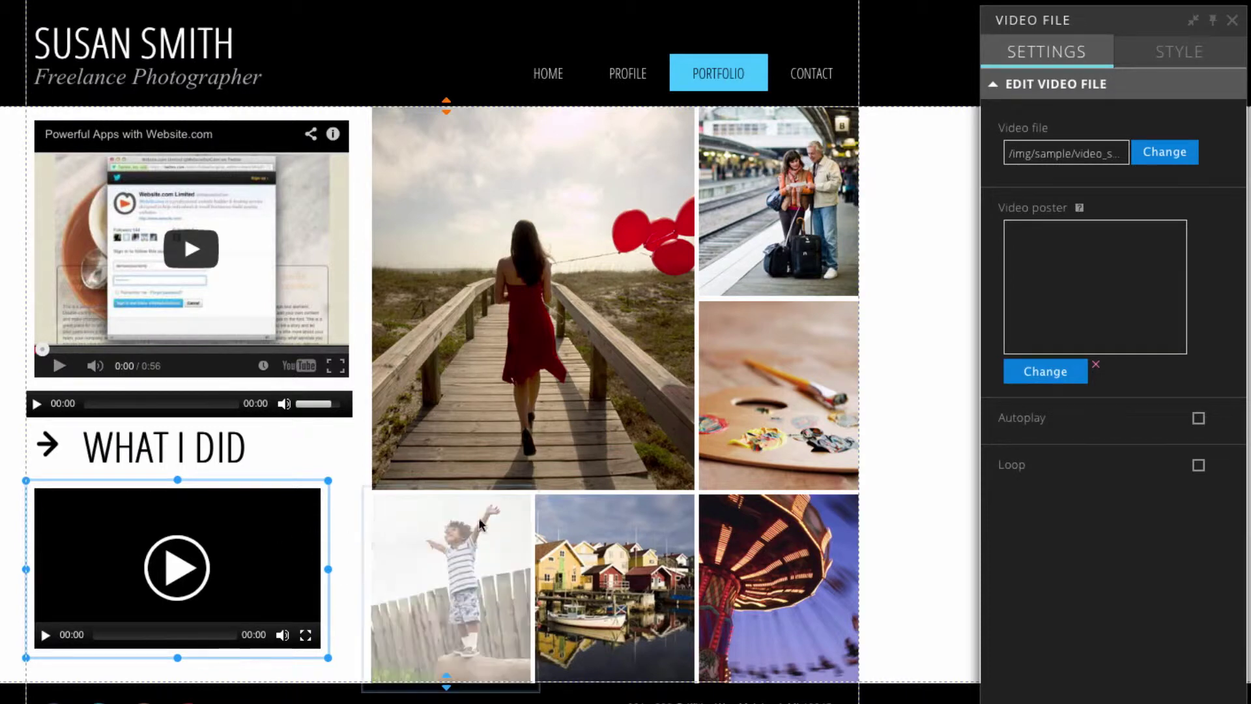
click(1164, 163)
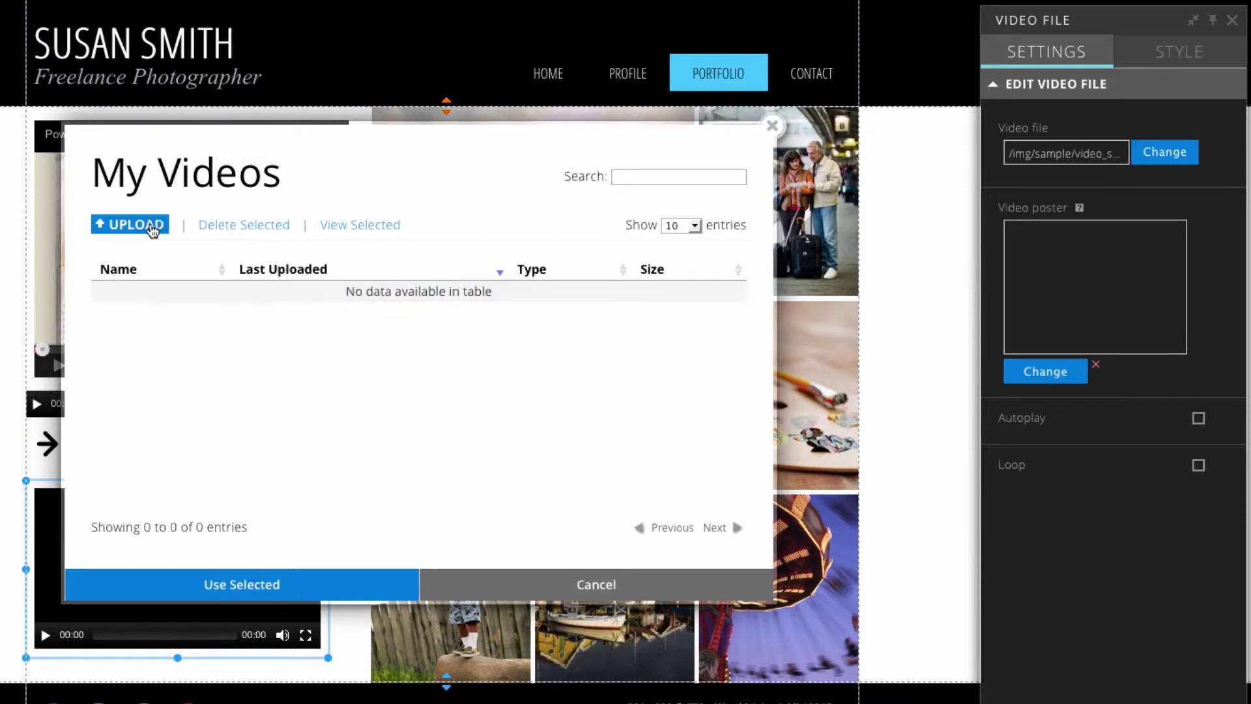
Upload video.mp4 to My Videos and set it as the video player's file.
click(150, 227)
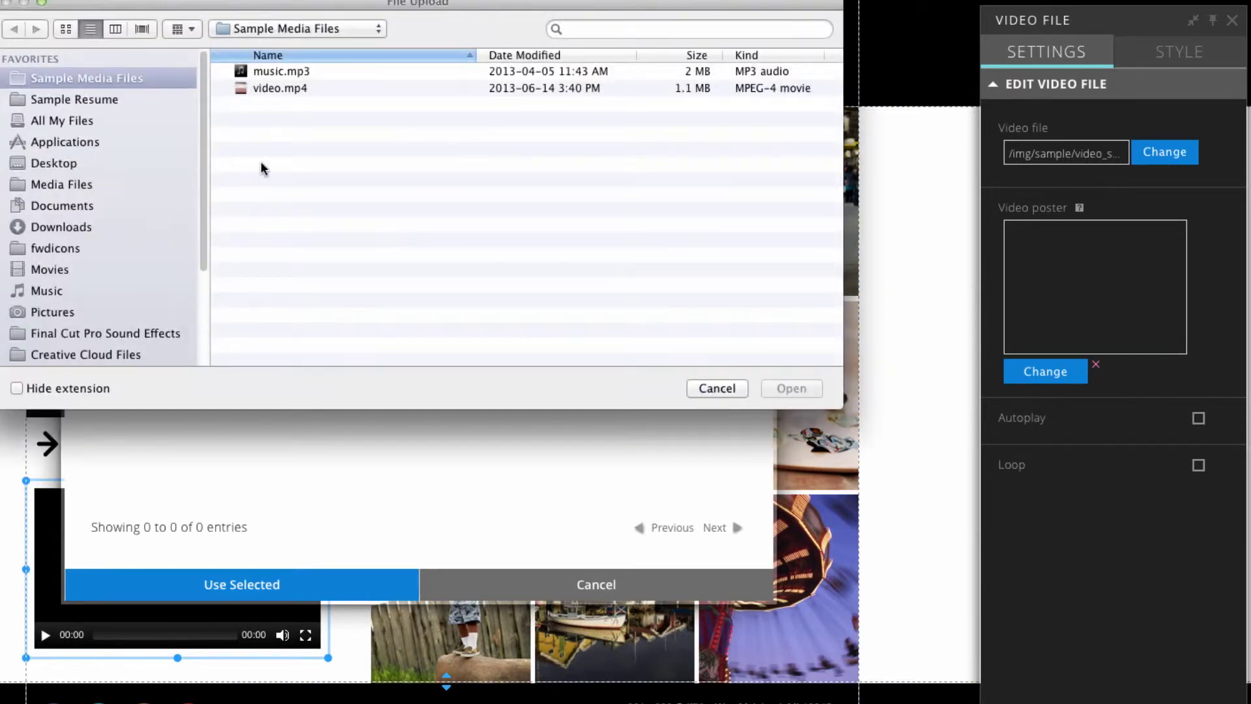
click(293, 90)
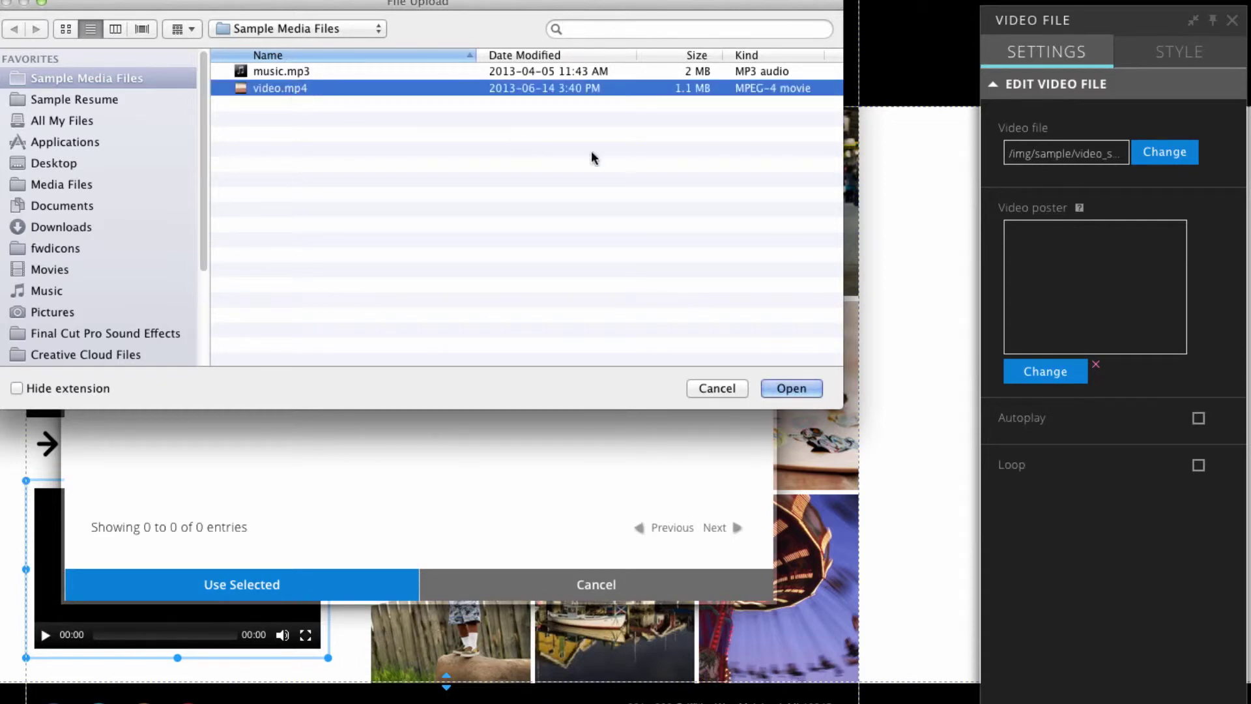
click(787, 389)
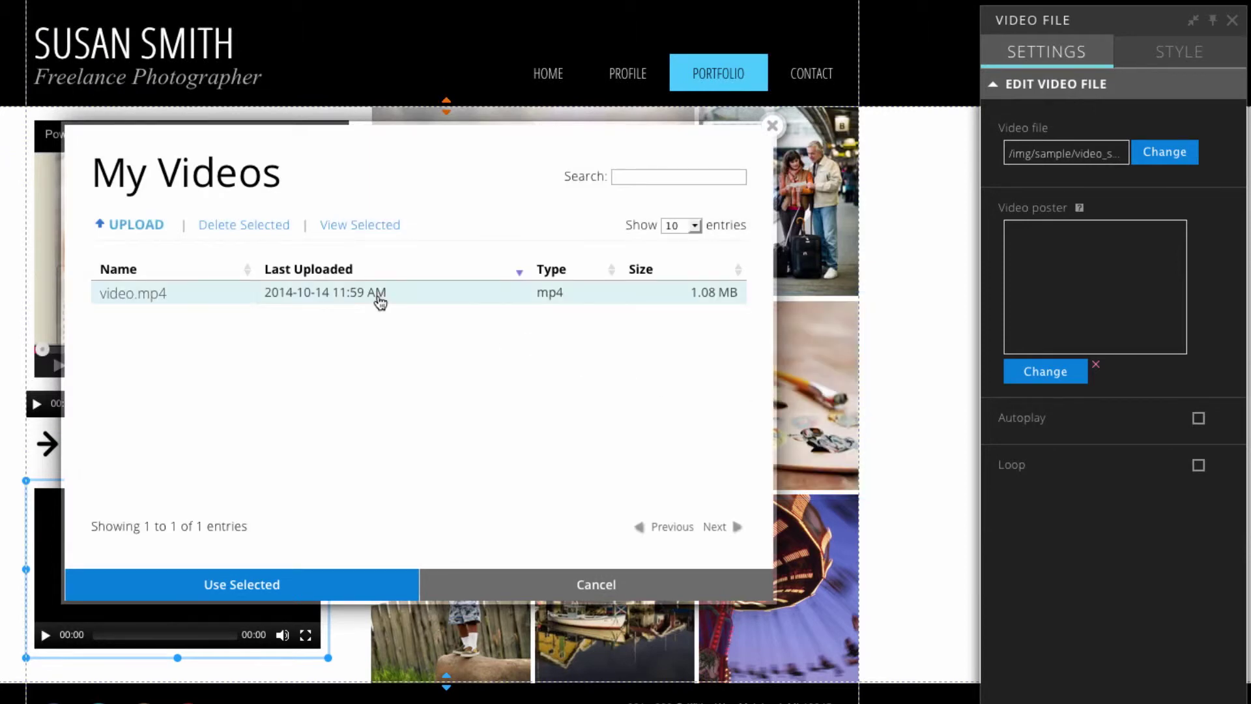
click(380, 301)
click(327, 584)
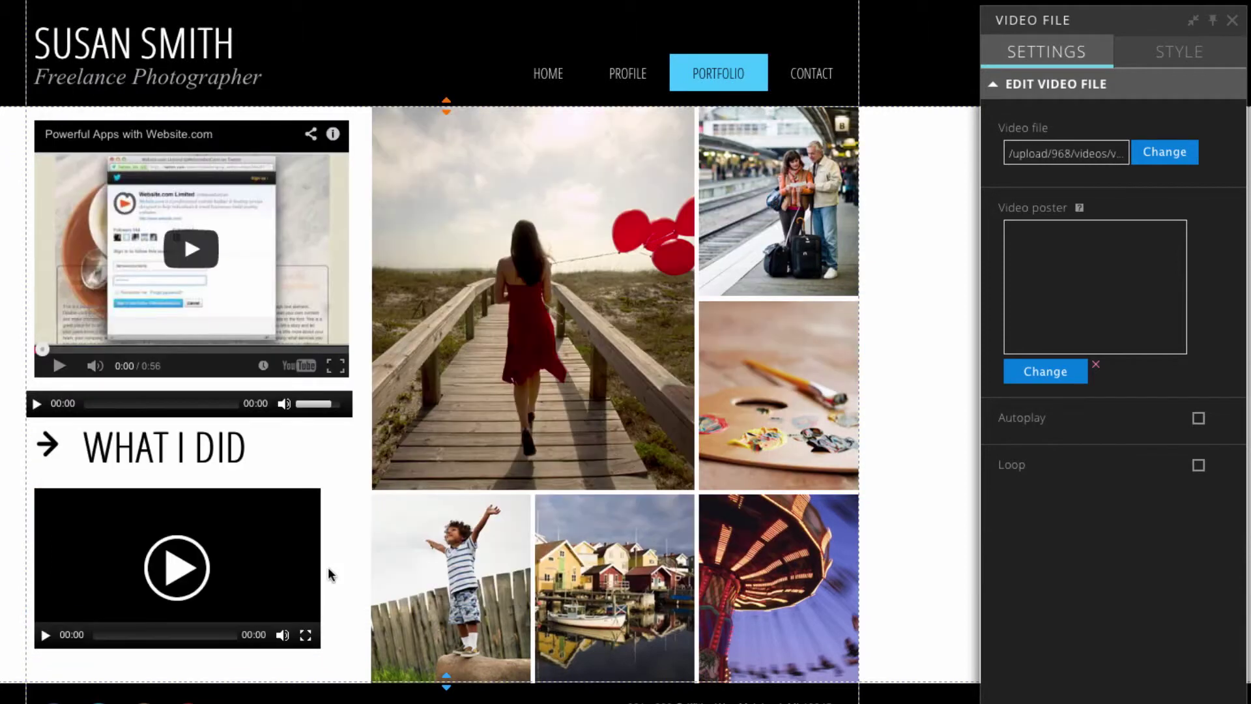